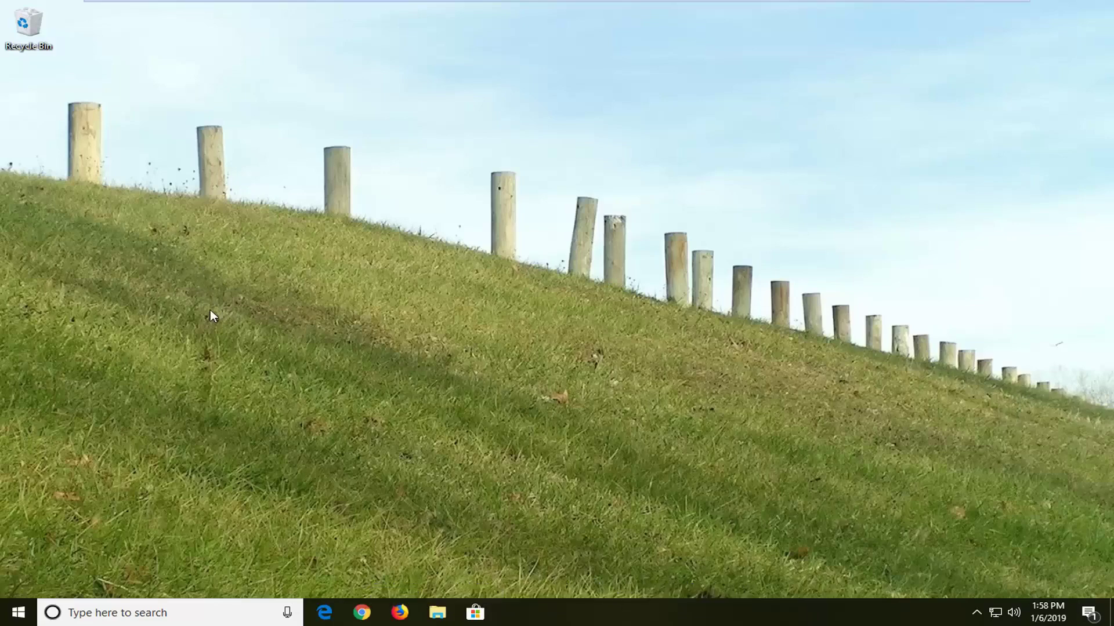
Launch Device Manager from a Start menu search for 'device manager'.
click(15, 614)
text(d)
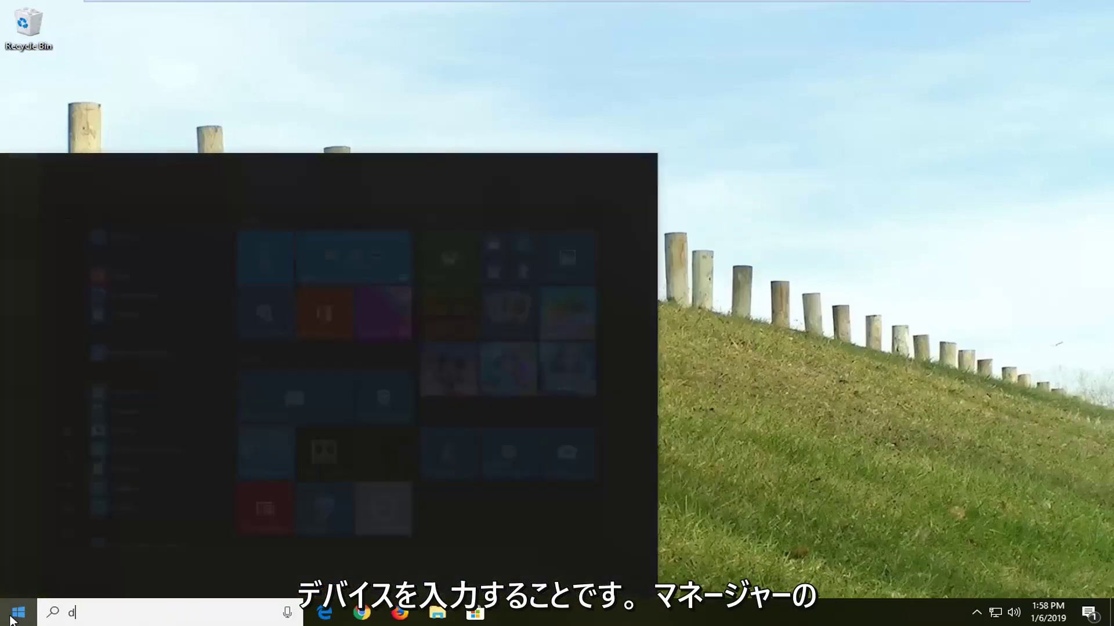
text(evice manager)
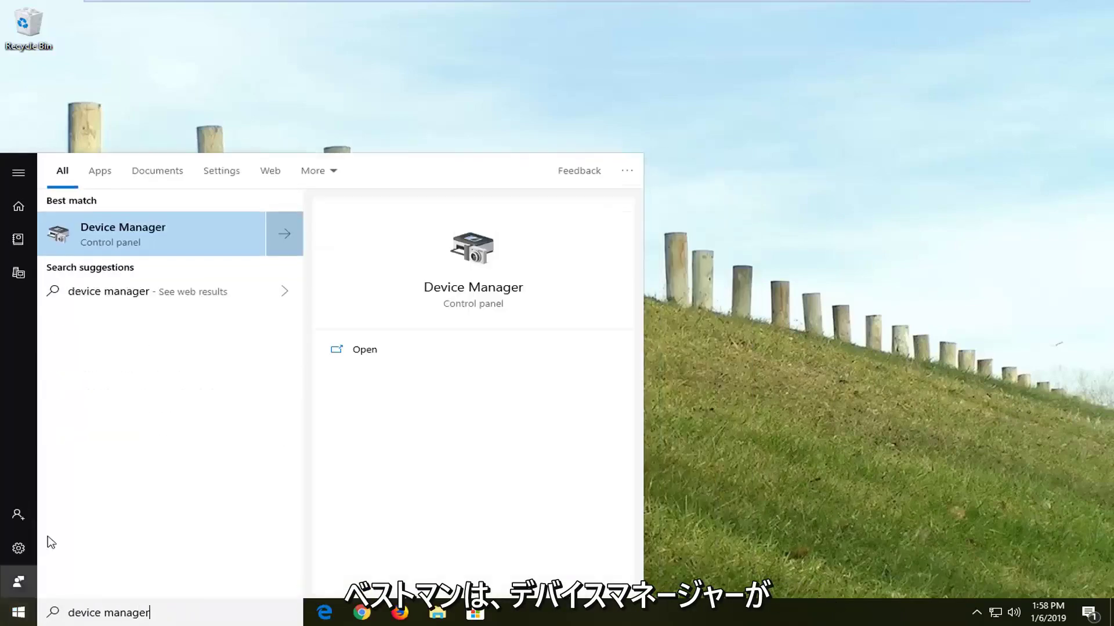
click(139, 234)
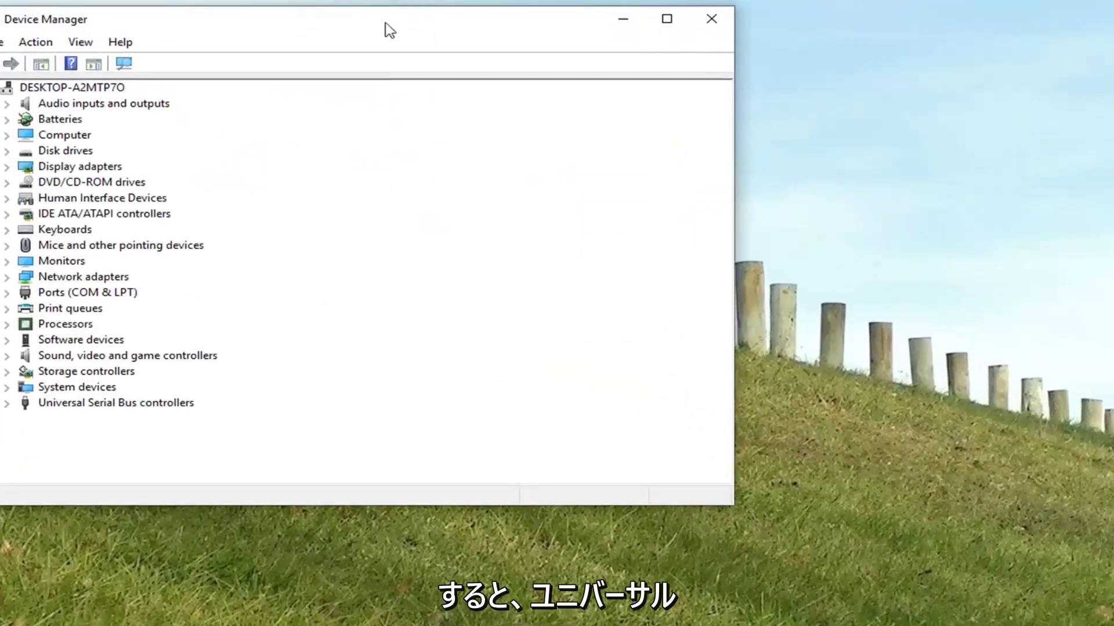
drag(385, 30, 598, 72)
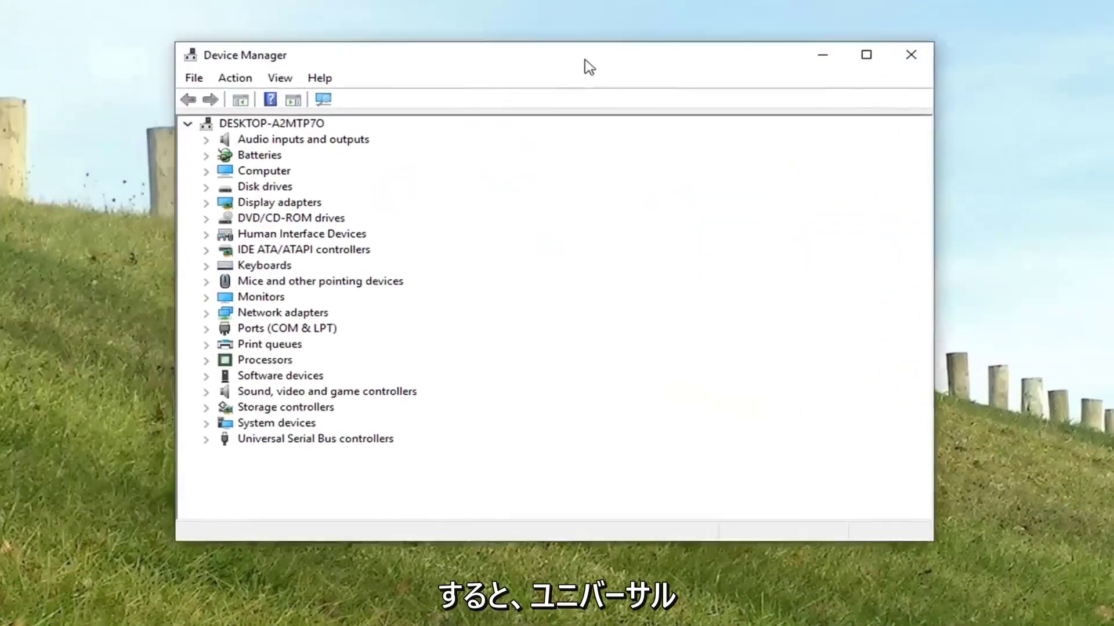
Expand Universal Serial Bus controllers and open the first USB Root Hub's Properties.
click(324, 448)
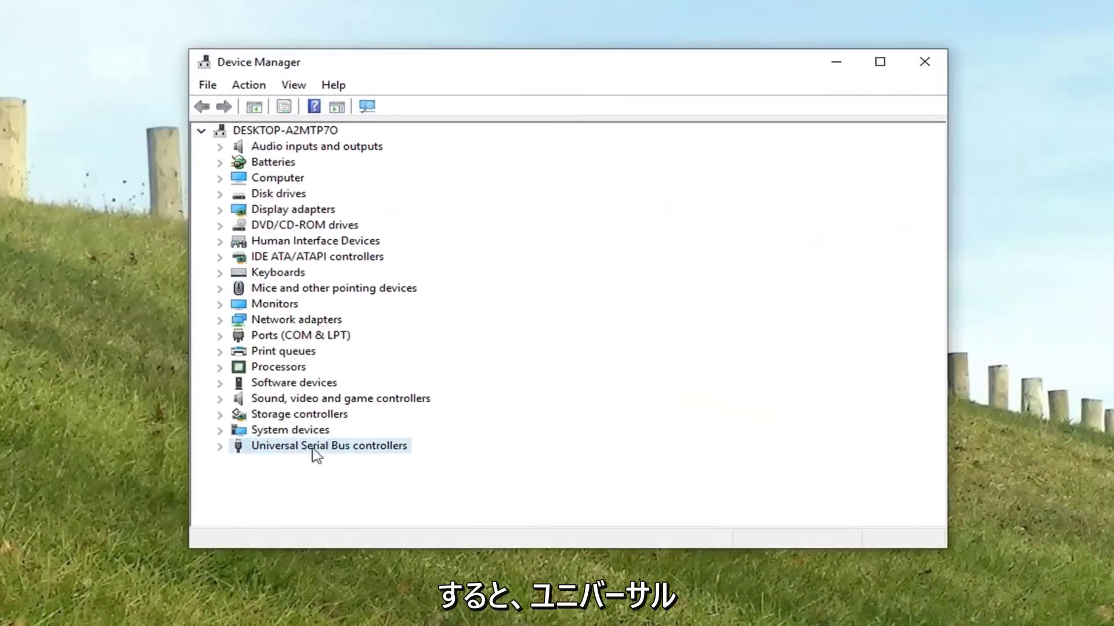
click(220, 448)
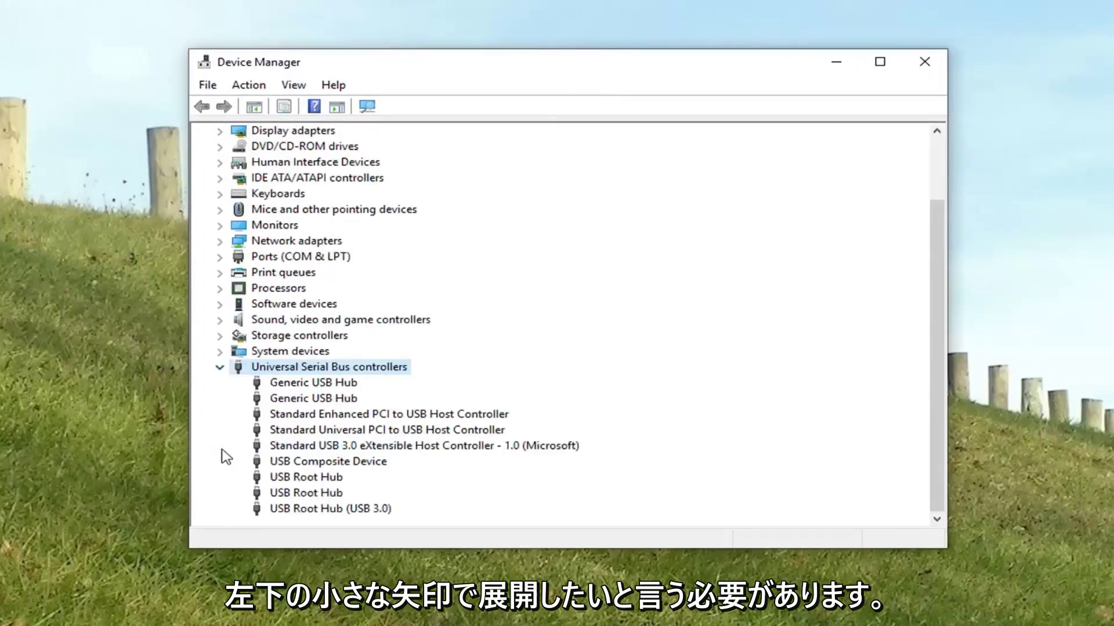
click(284, 493)
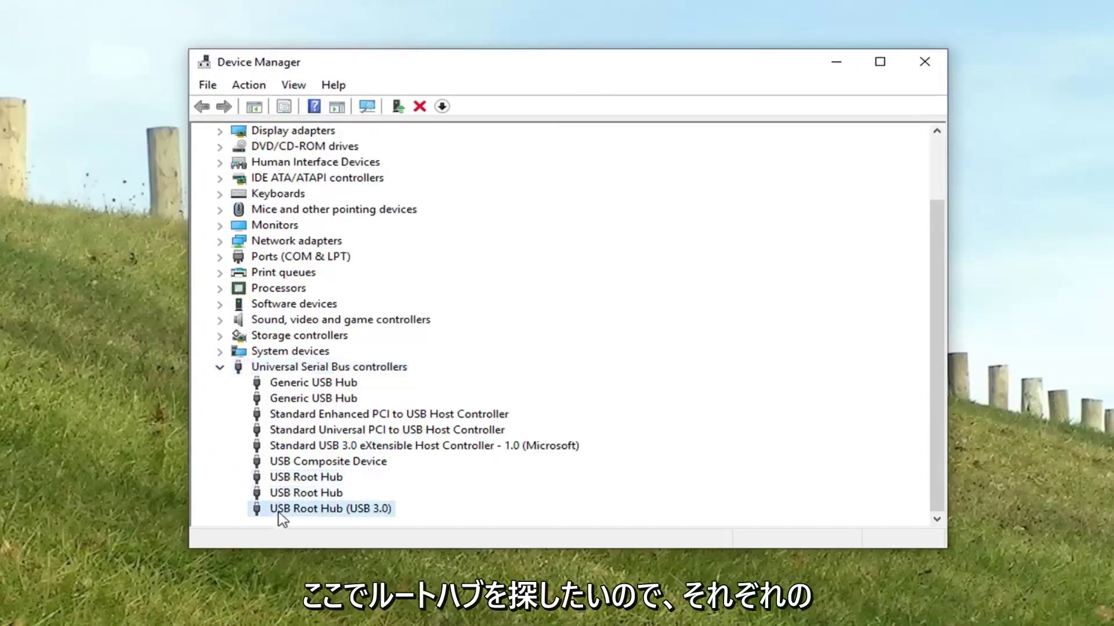
click(285, 476)
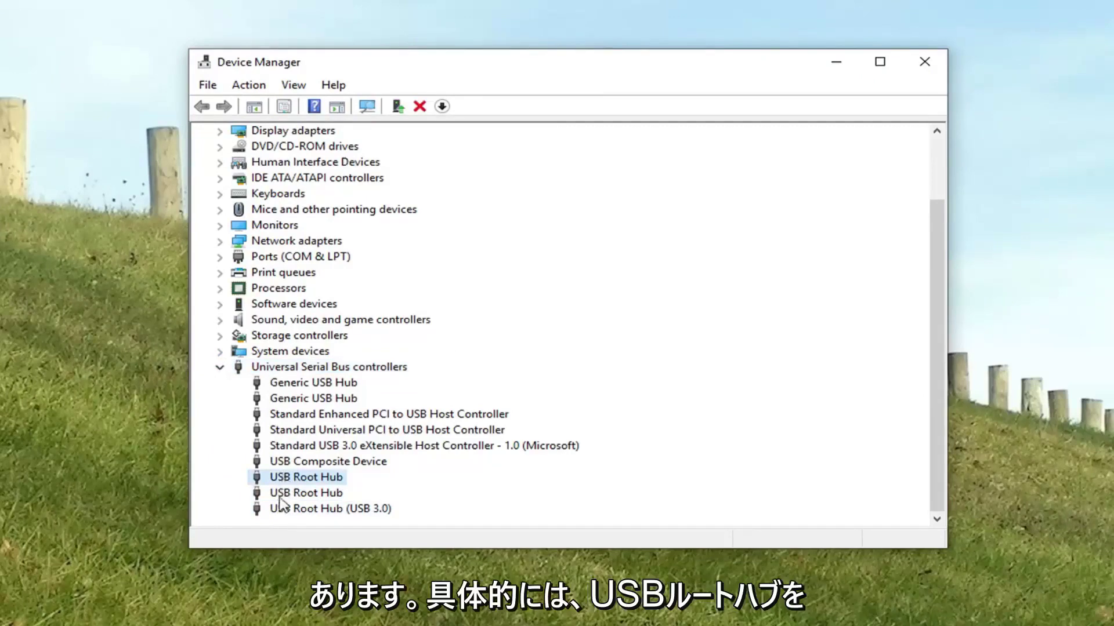
click(283, 493)
click(280, 475)
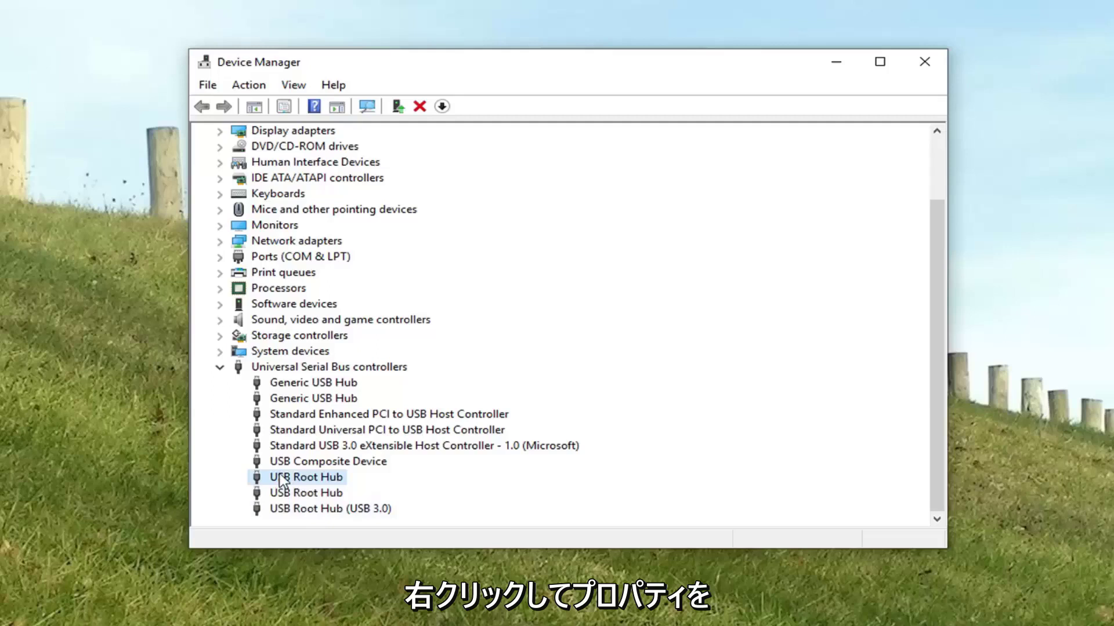
right_click(279, 474)
click(308, 575)
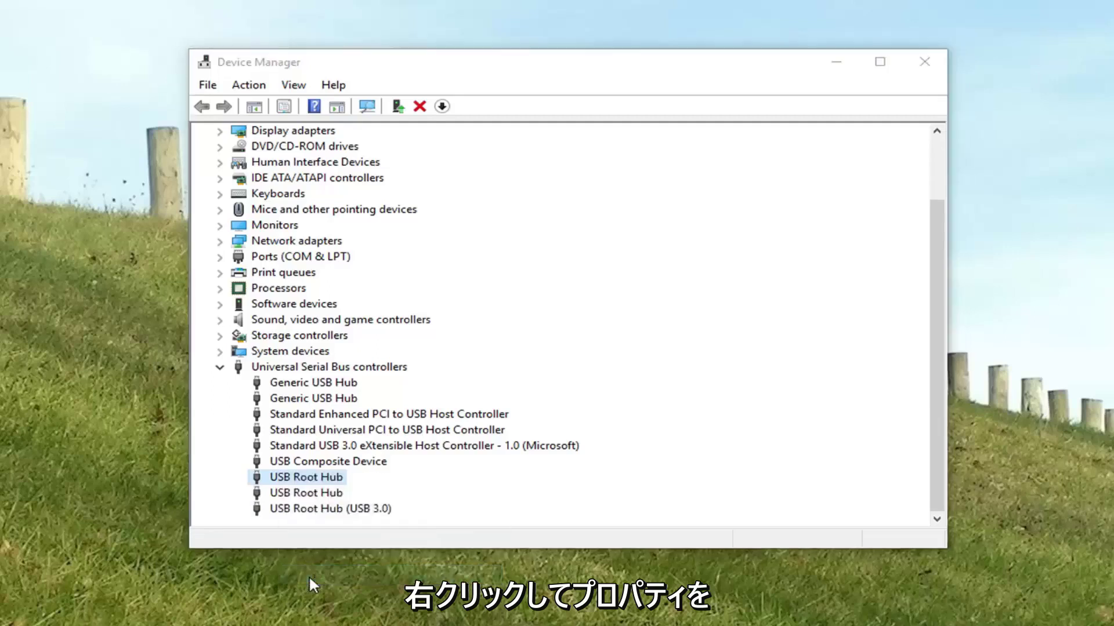
Uncheck 'Allow the computer to turn off this device to save power' for both USB Root Hubs and the USB 3.0 hub.
click(692, 142)
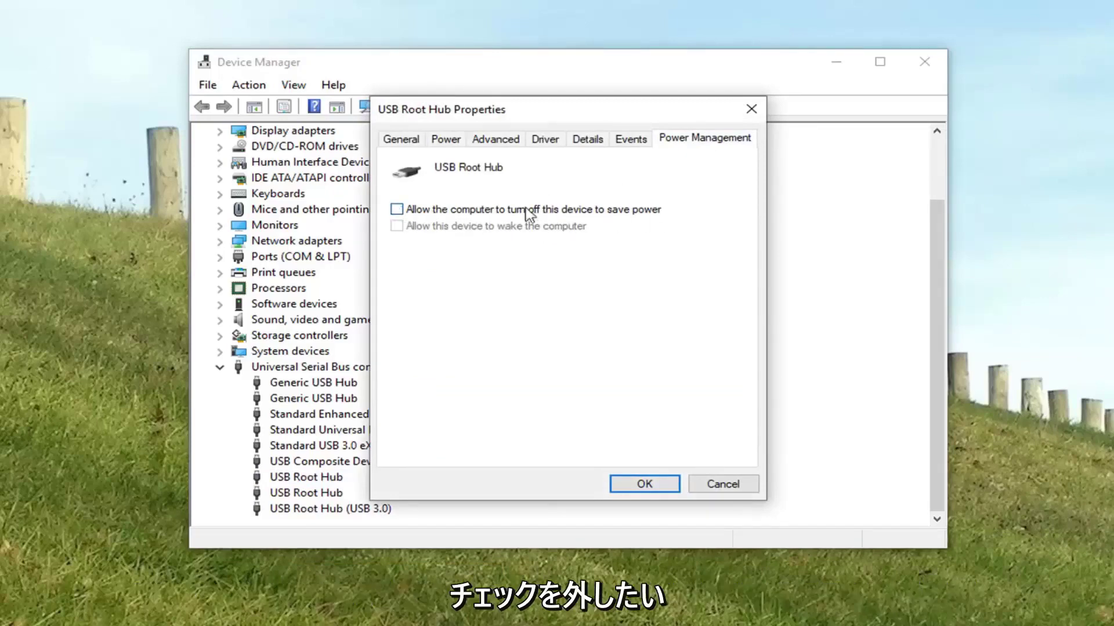
click(633, 490)
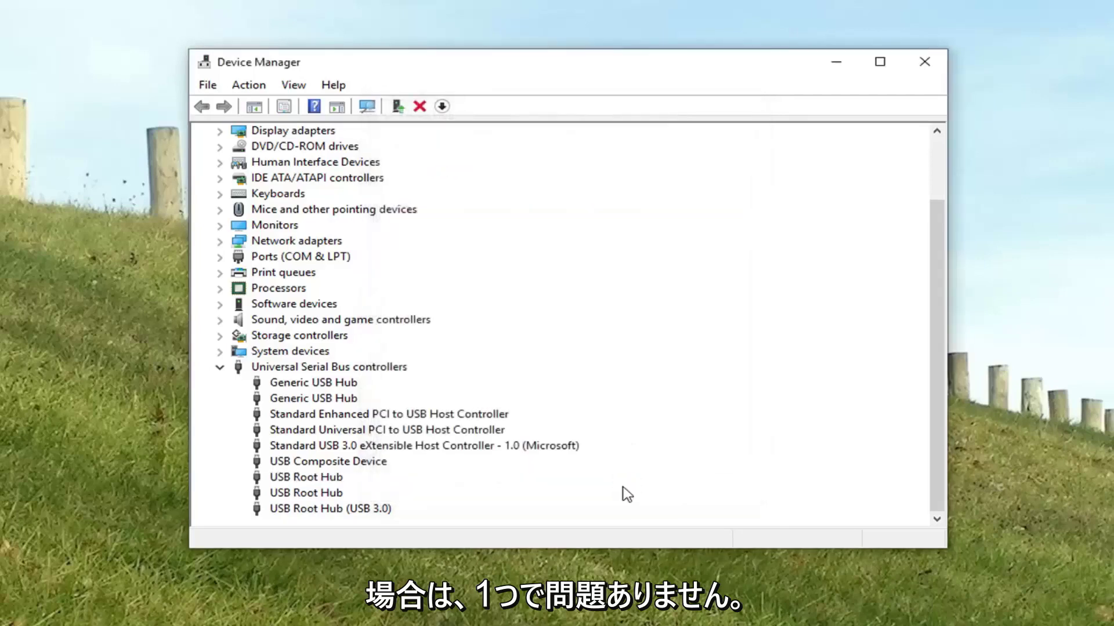
double_click(294, 494)
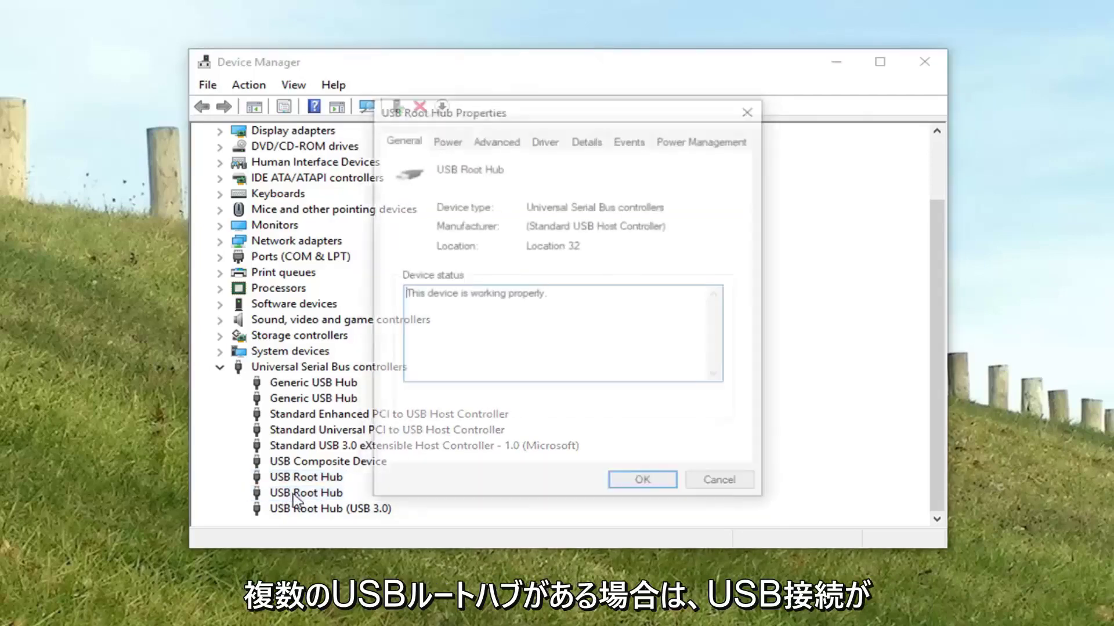
click(680, 140)
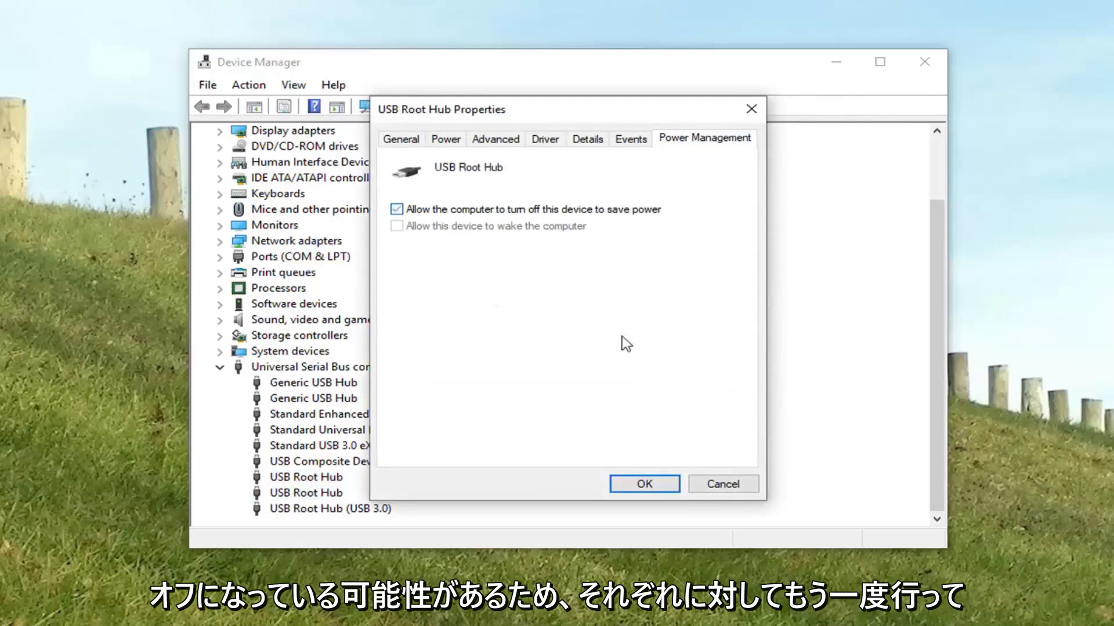
click(496, 212)
click(657, 484)
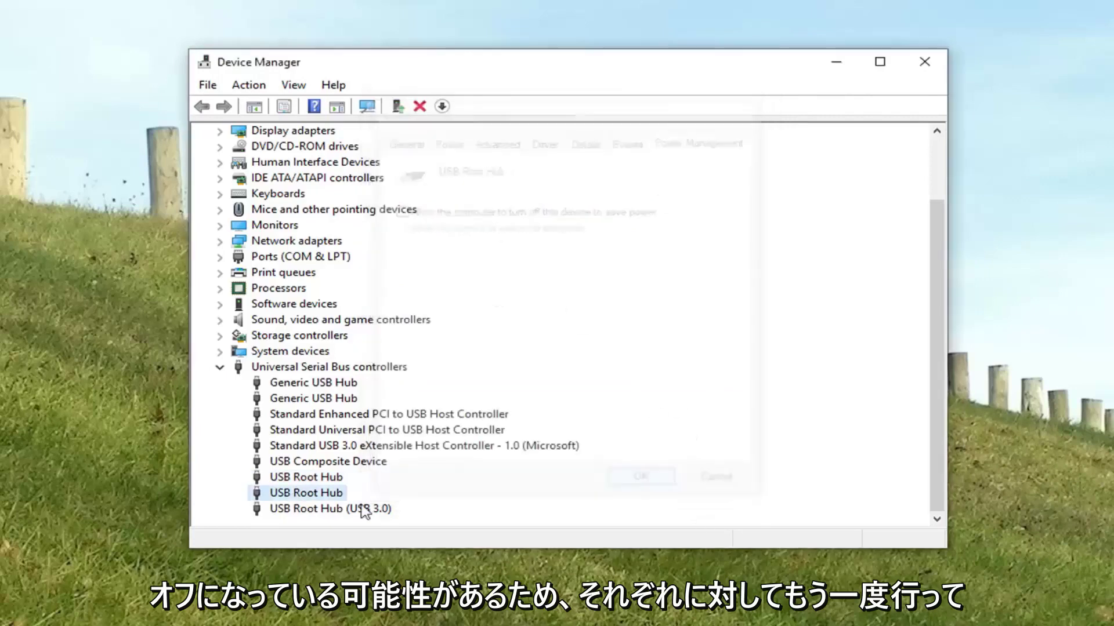
double_click(364, 510)
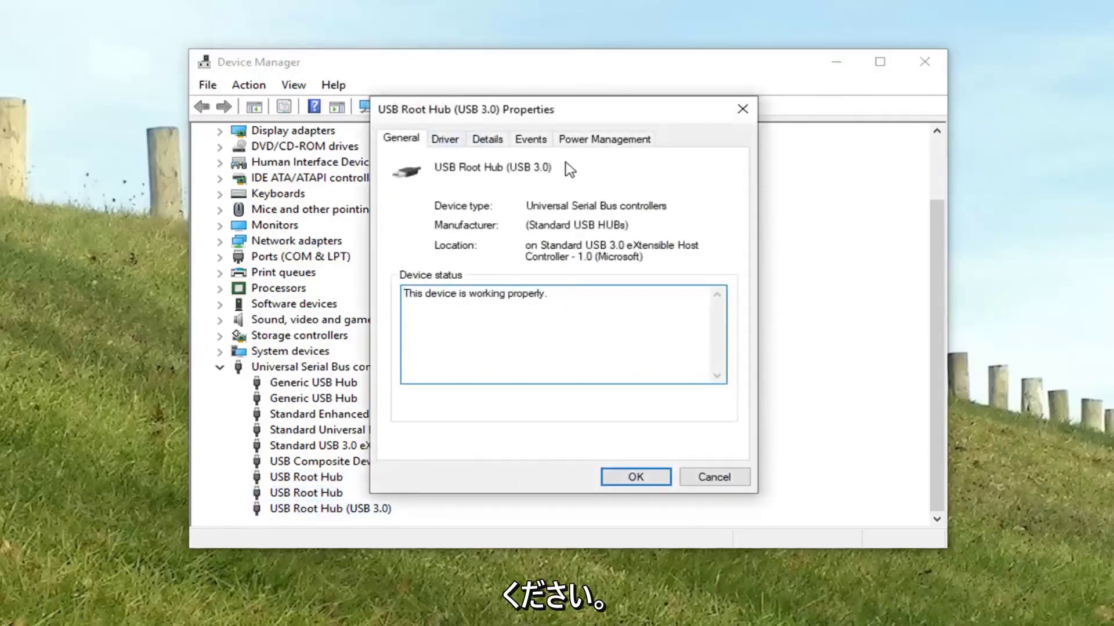
click(597, 139)
click(415, 210)
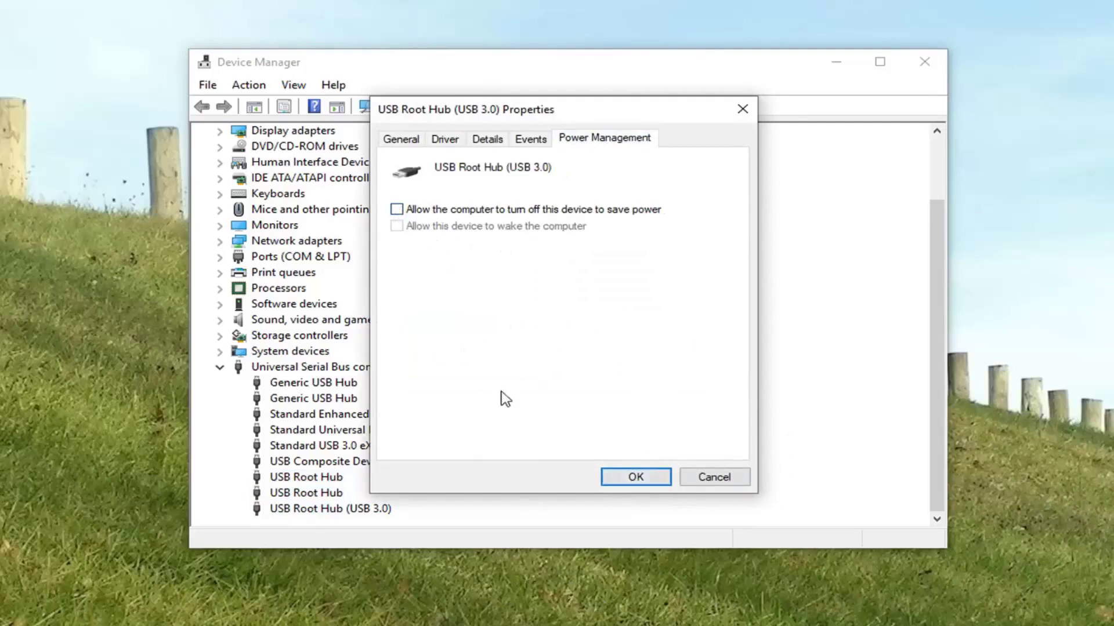
click(624, 485)
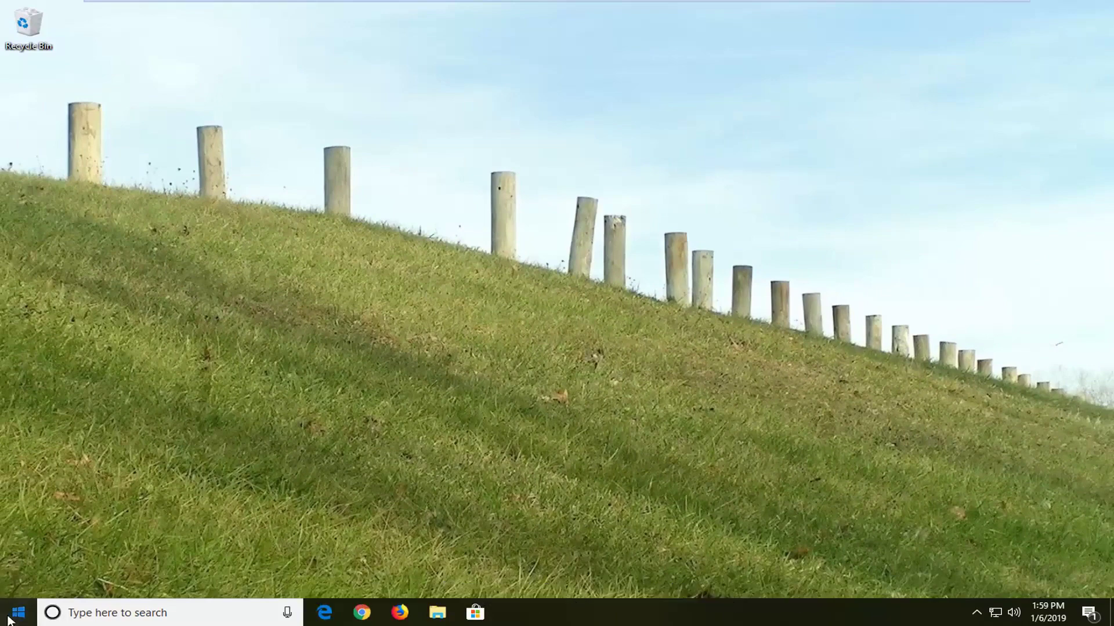
Launch Control Panel from a Start search and set View by to Category.
click(10, 619)
text(c)
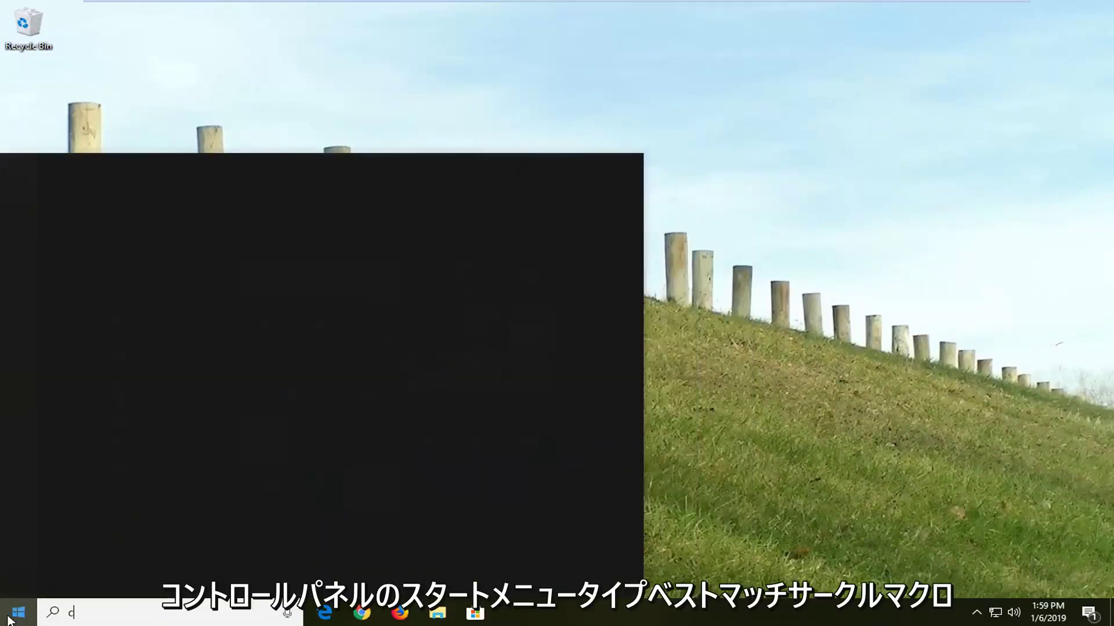
text(ontrol panel)
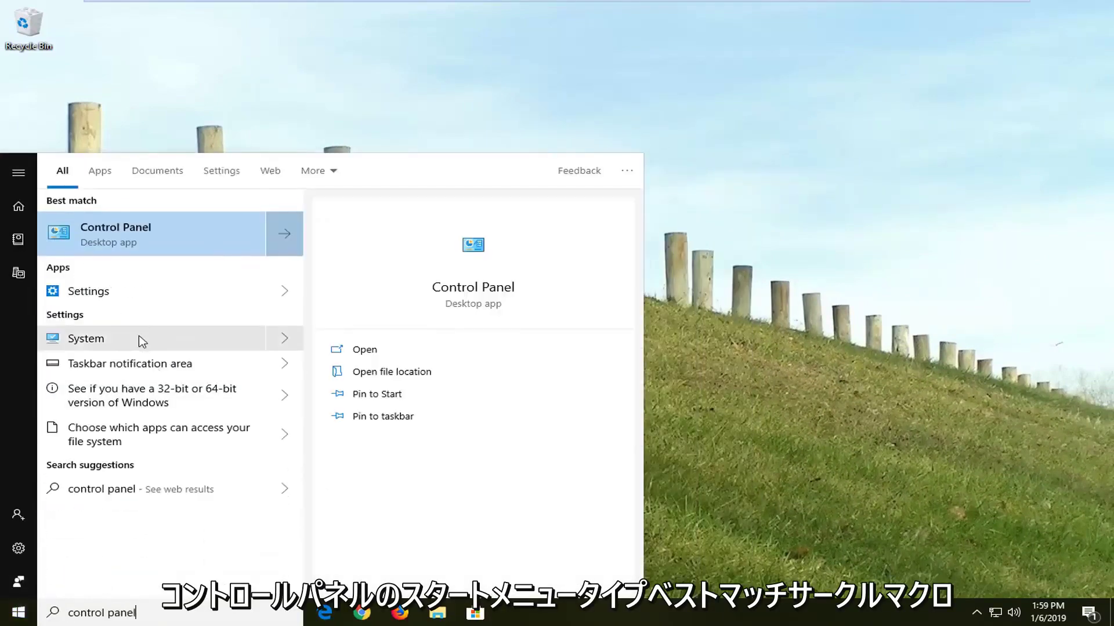
click(146, 240)
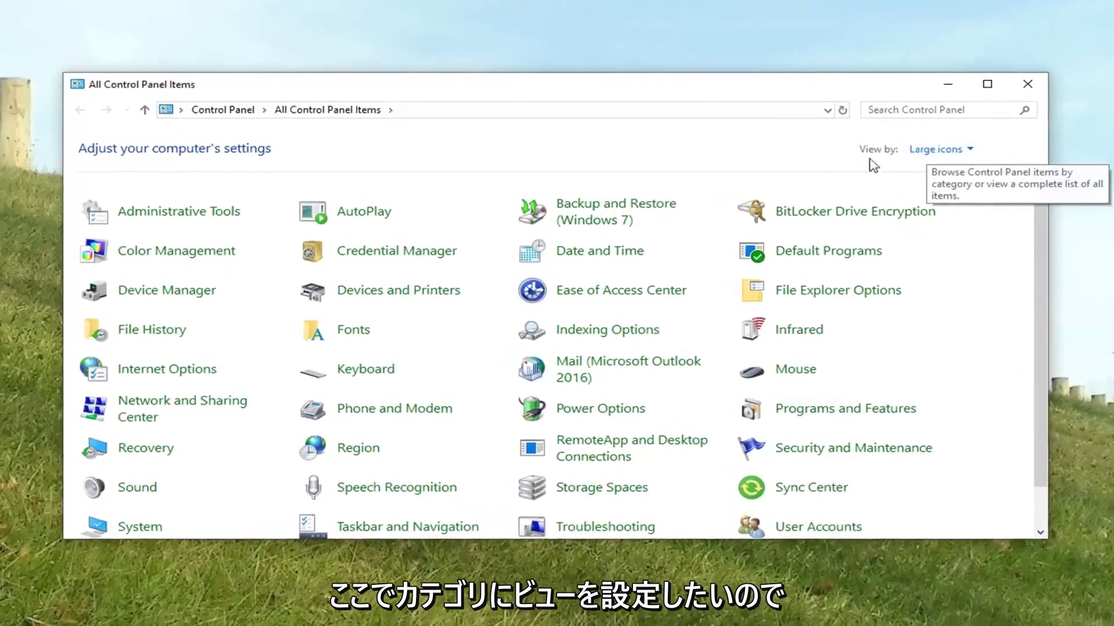
click(935, 149)
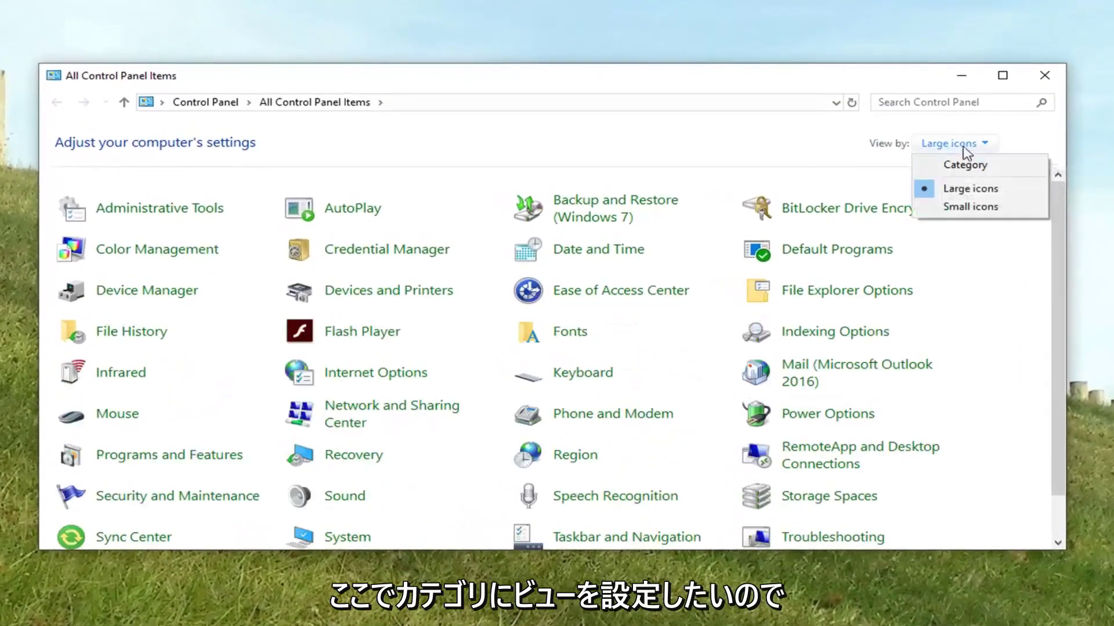
click(957, 166)
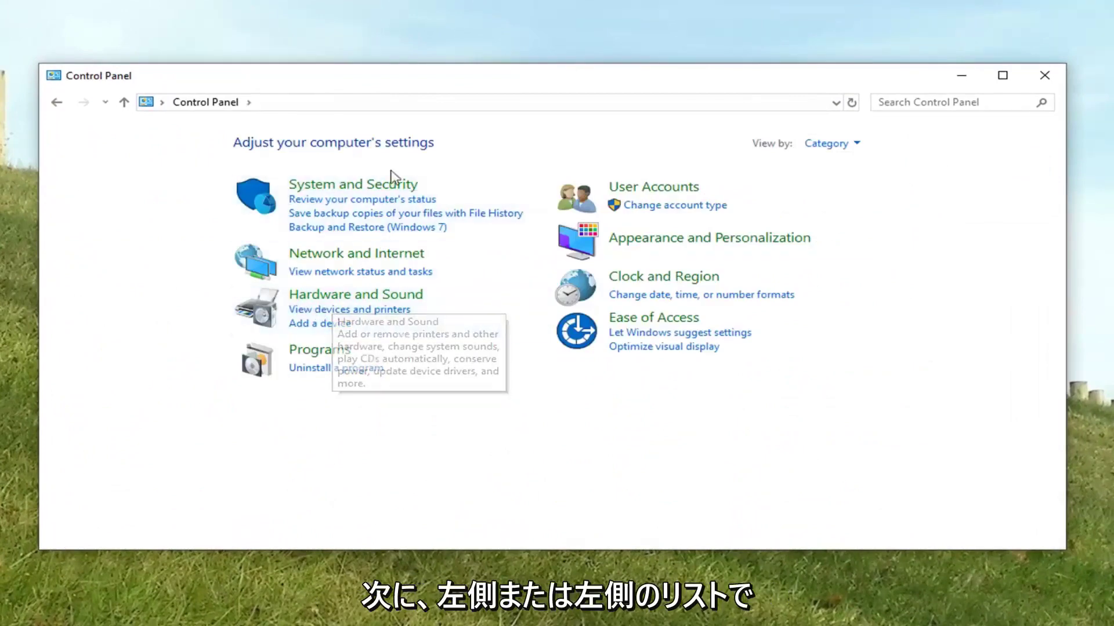
Go to Hardware and Sound > Power Options and edit the High performance plan's settings.
click(356, 296)
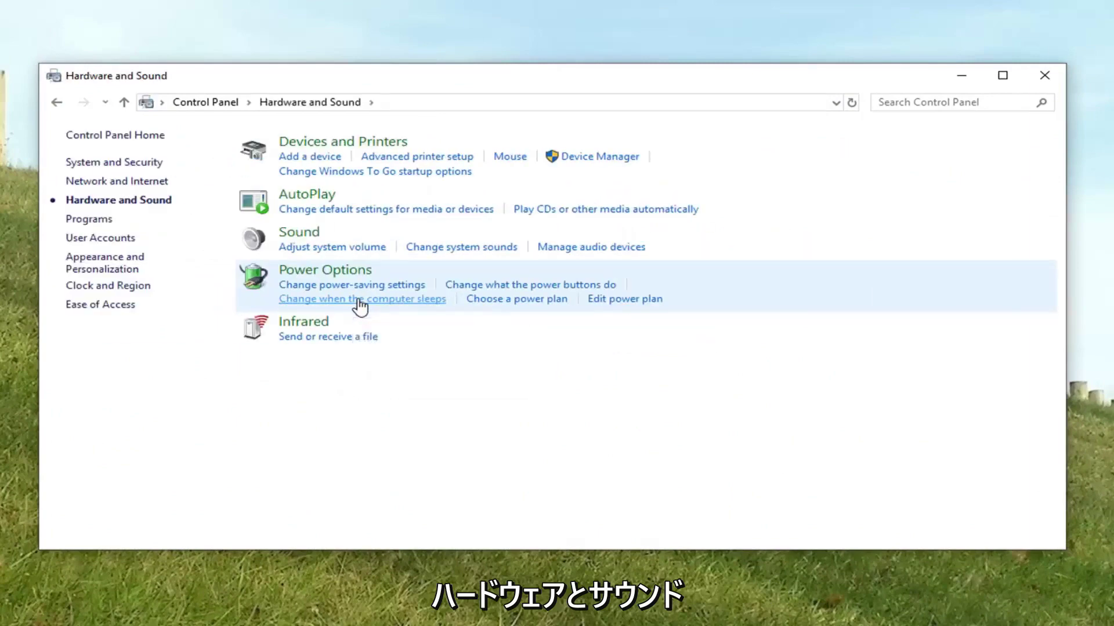
click(338, 272)
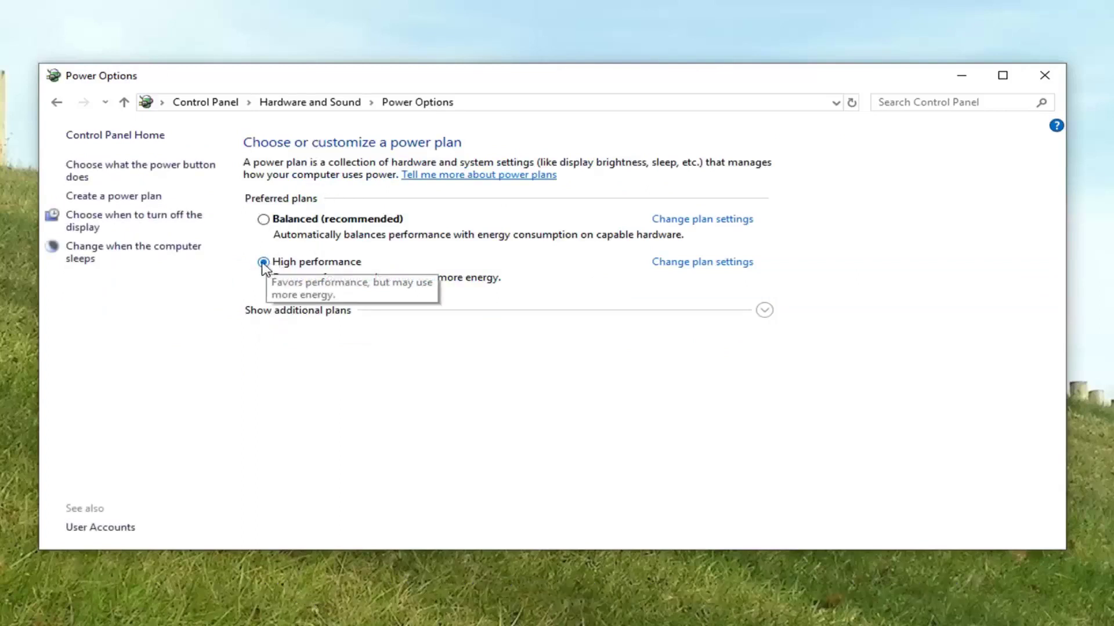
click(688, 264)
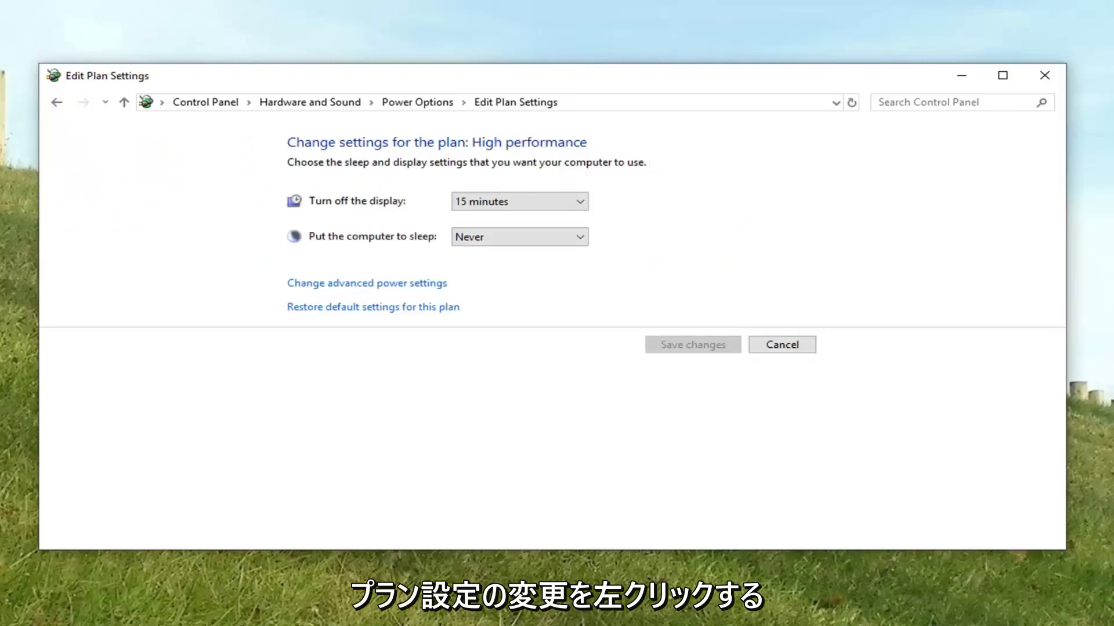
Set USB settings > USB selective suspend to Disabled in advanced power settings and apply it.
click(427, 290)
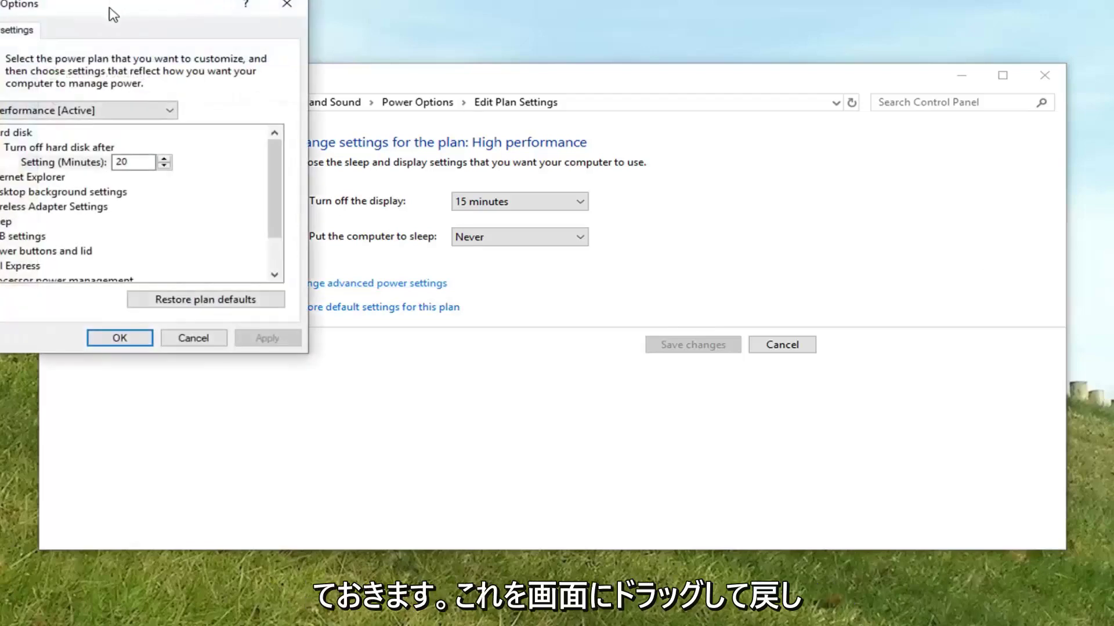
drag(113, 11, 535, 119)
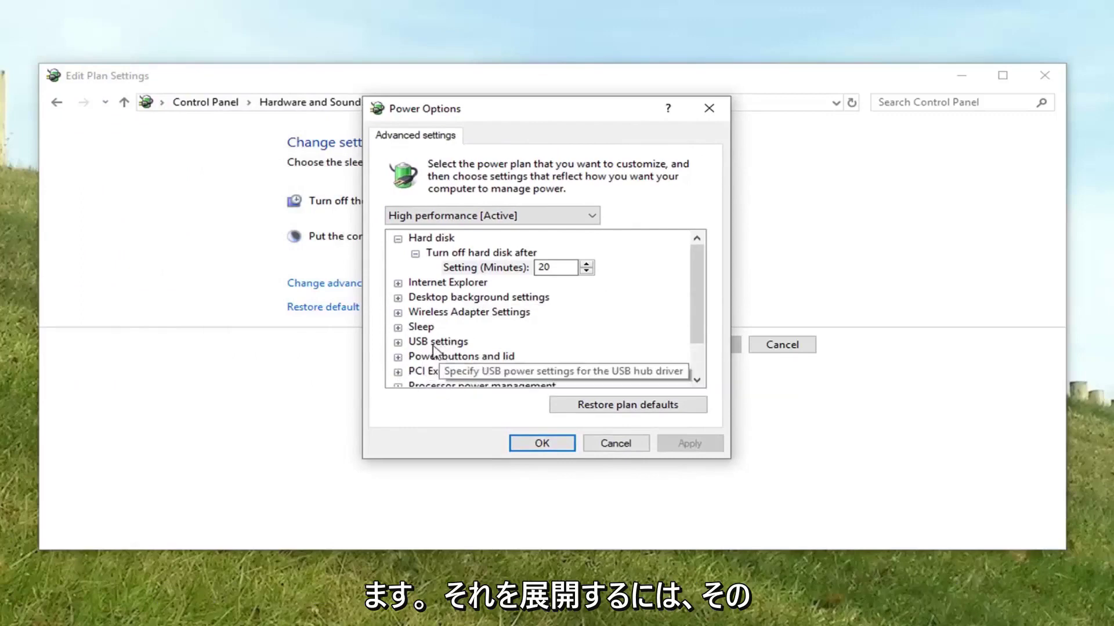
click(398, 342)
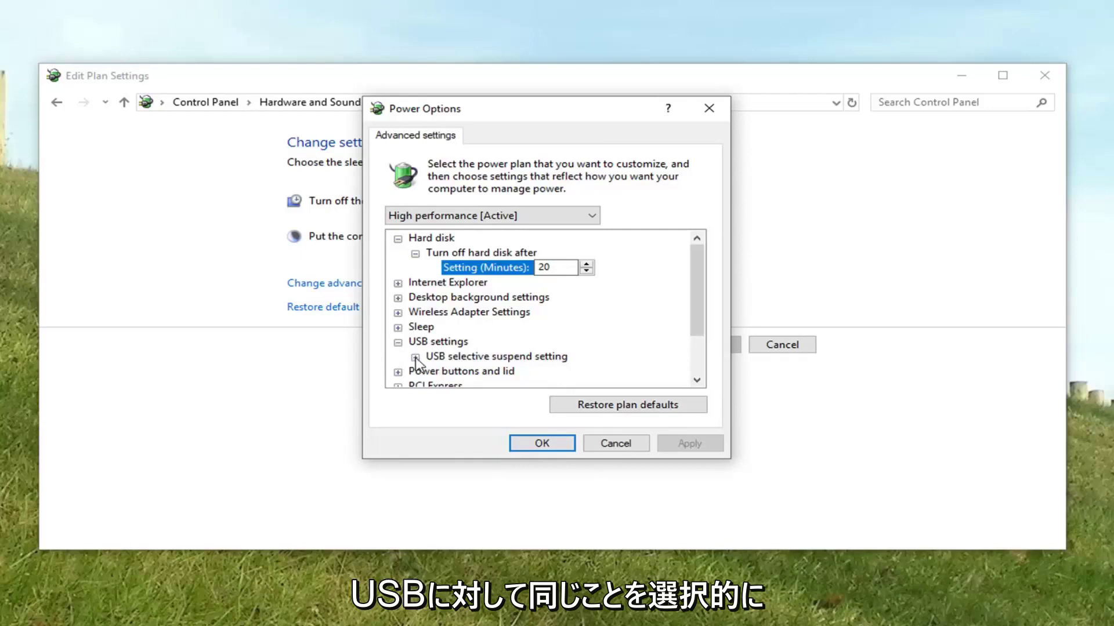
click(415, 357)
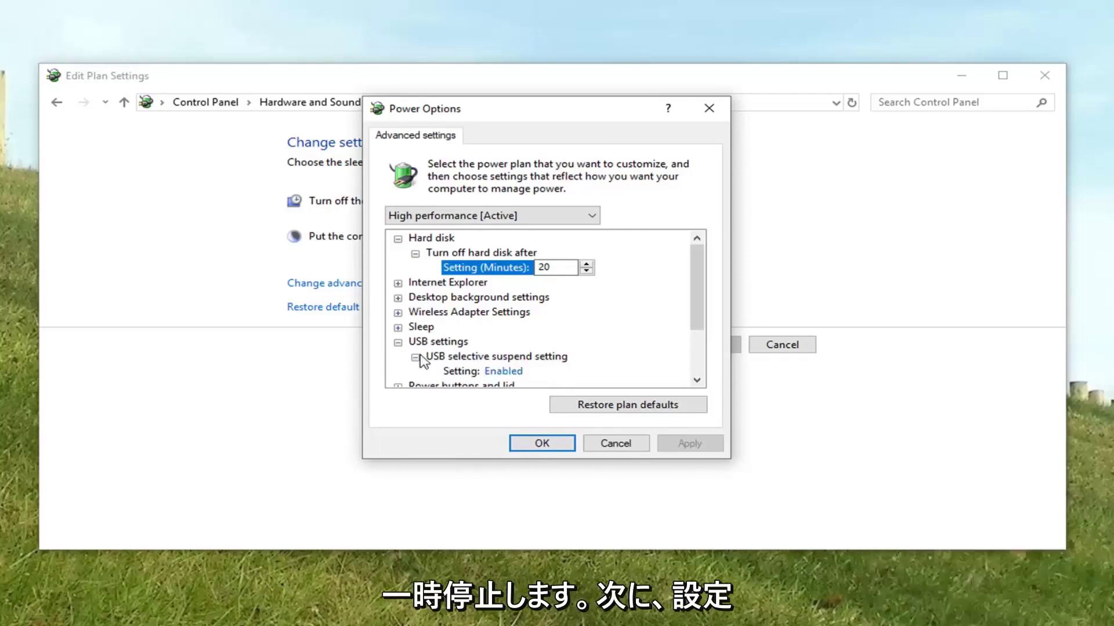
click(504, 373)
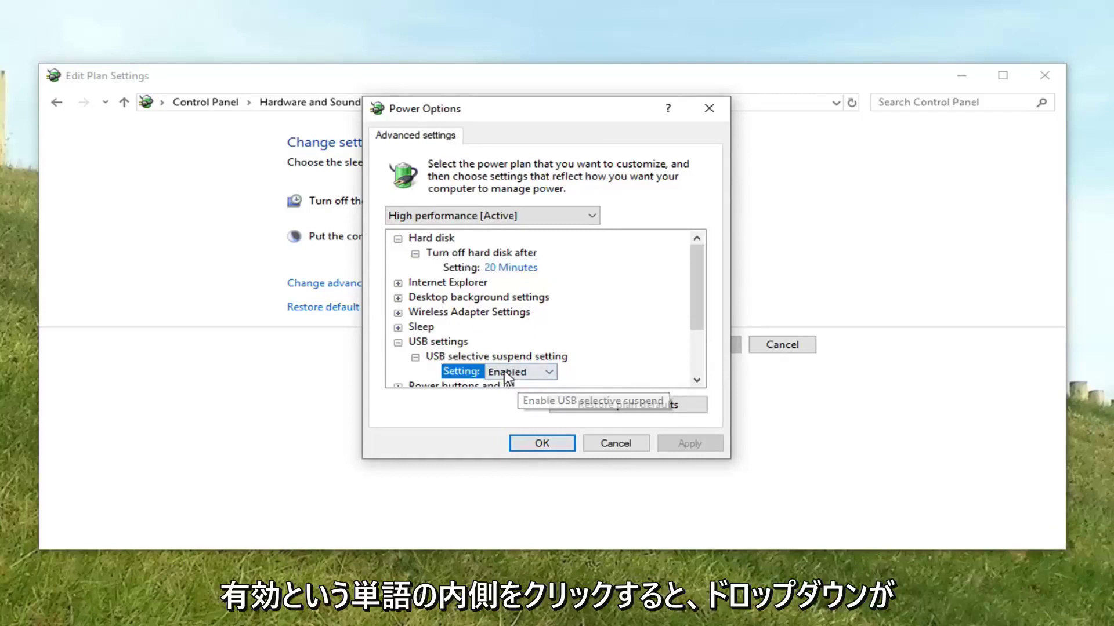
click(542, 376)
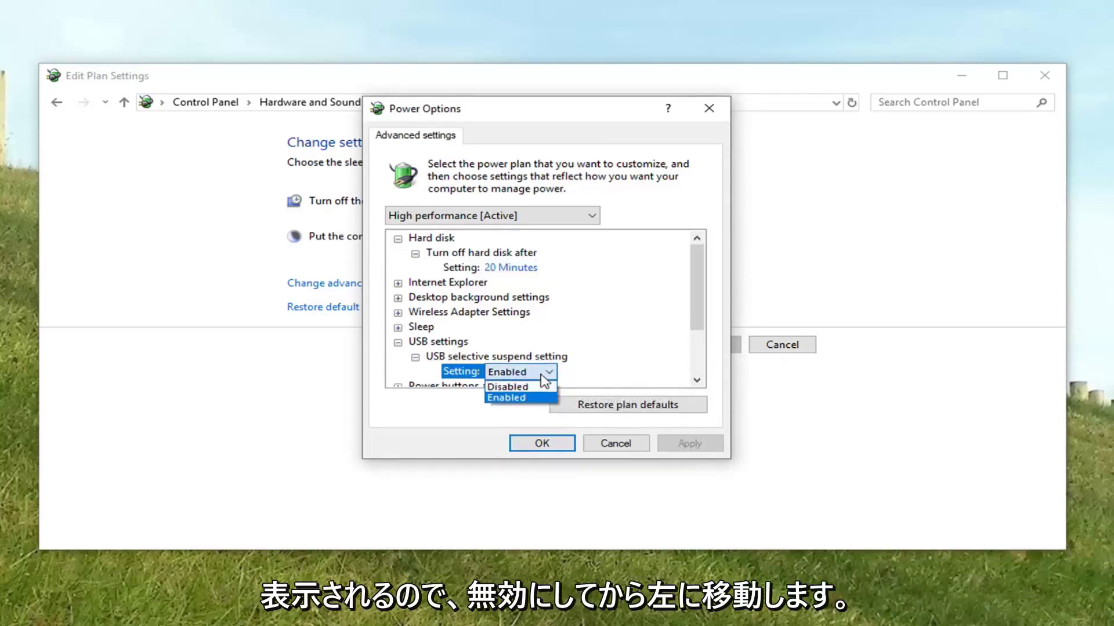
click(518, 385)
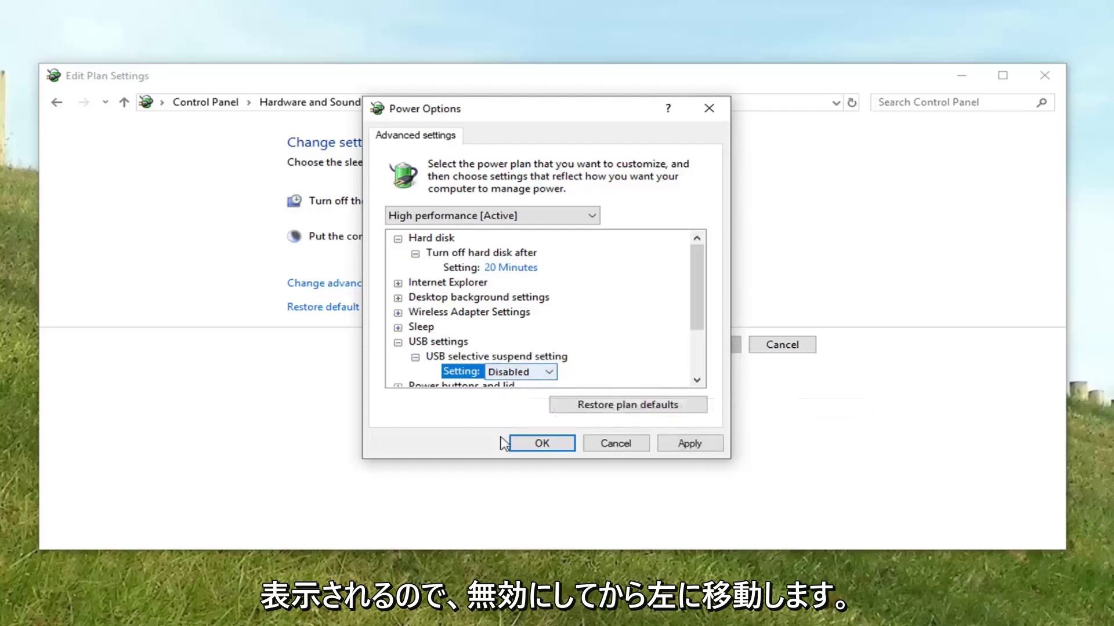
click(712, 446)
click(541, 443)
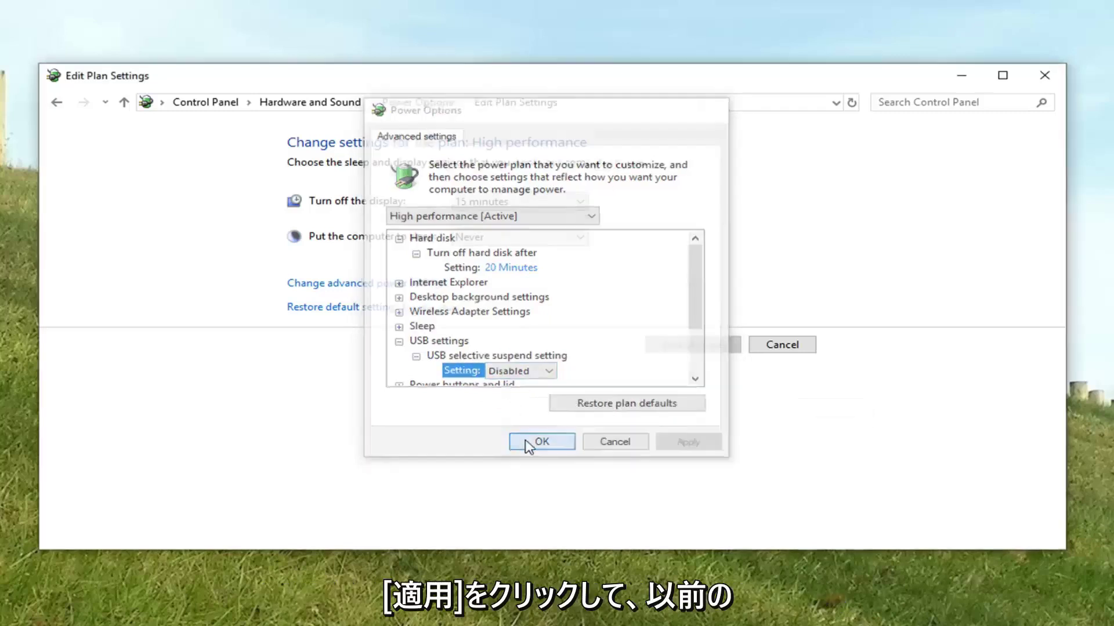